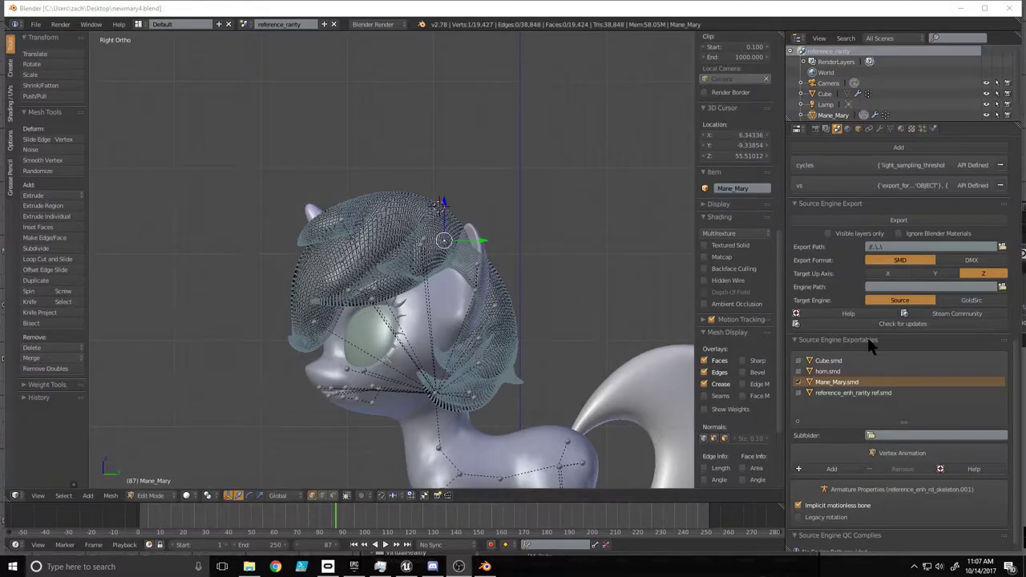
Delete the default Lamp, Cube and Camera objects from the Blender scene.
{"action": "left_click", "coordinate": [829, 89]}
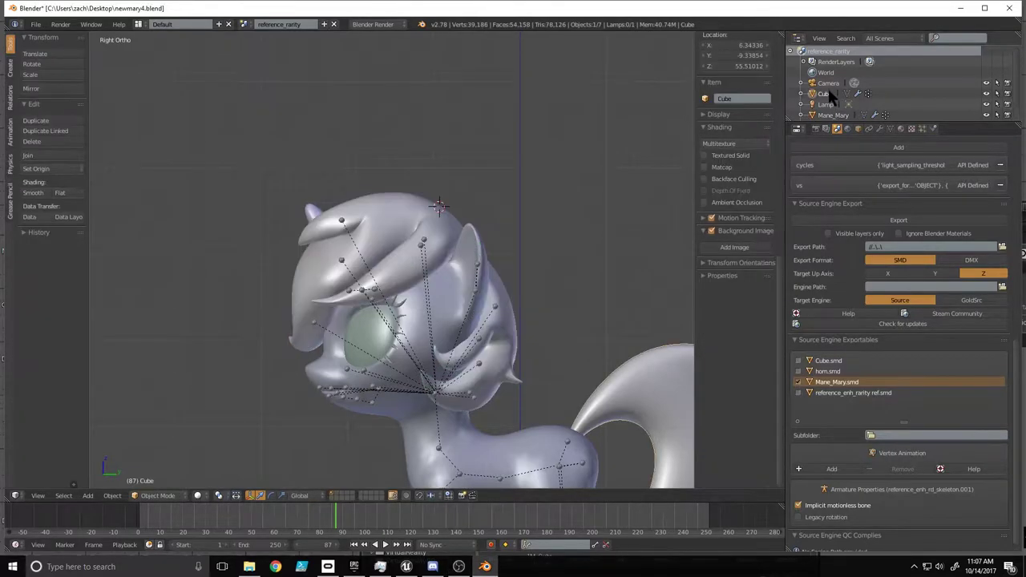
{"action": "left_click", "coordinate": [831, 104]}
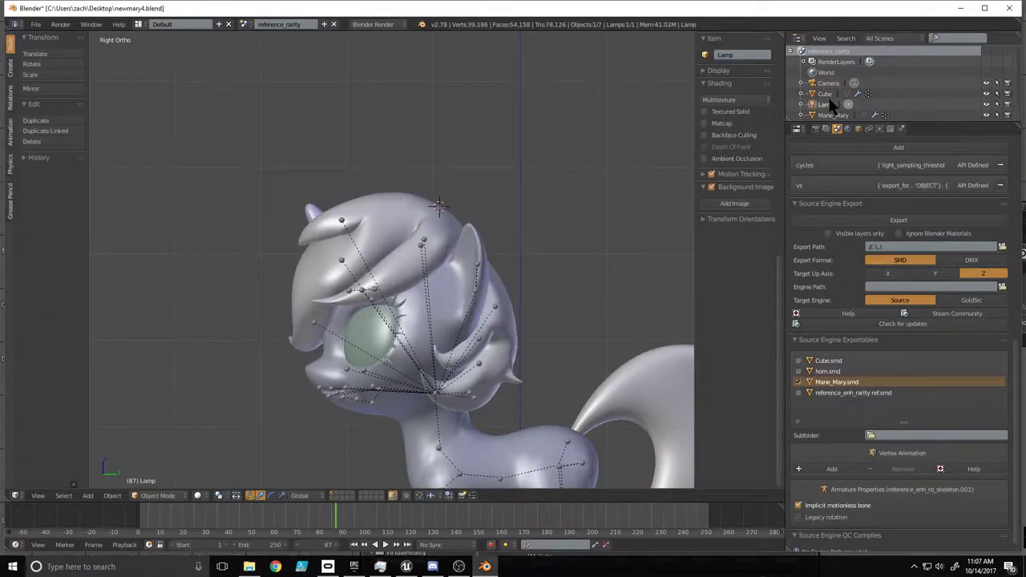
{"action": "key", "text": "x"}
{"action": "left_click", "coordinate": [562, 154]}
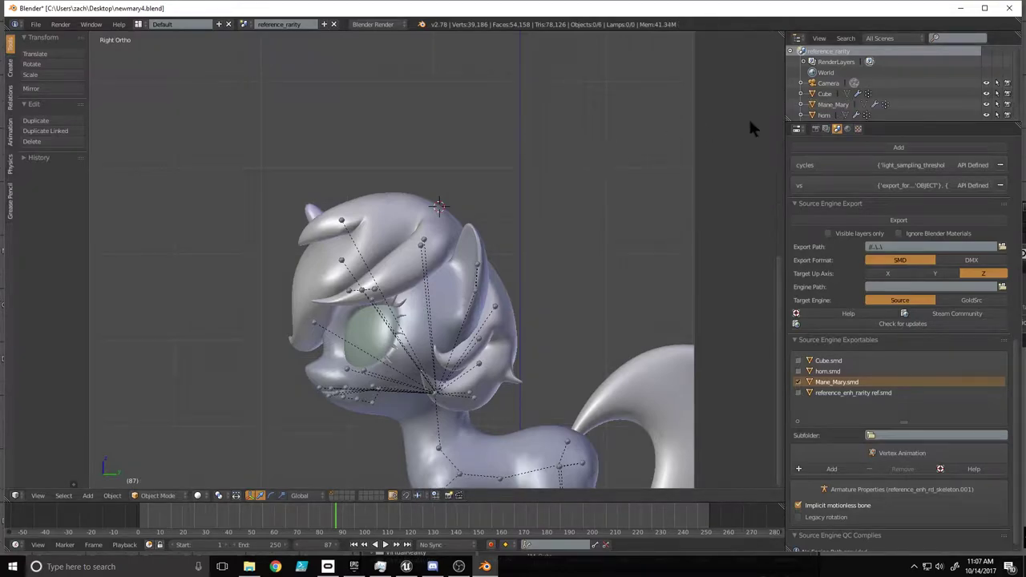
{"action": "left_click", "coordinate": [825, 94]}
{"action": "key", "text": "x"}
{"action": "left_click", "coordinate": [582, 99]}
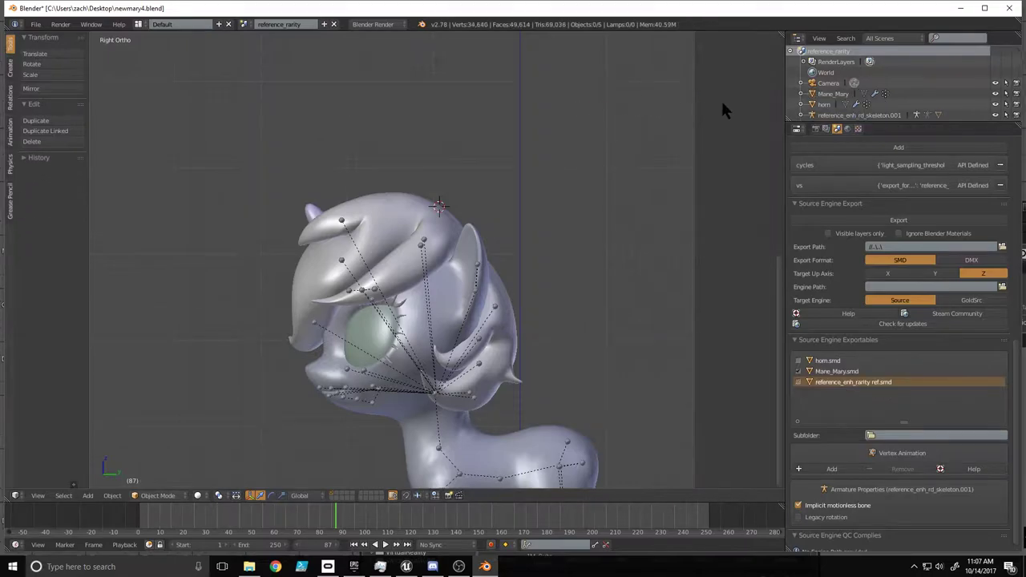
{"action": "left_click", "coordinate": [829, 87]}
{"action": "key", "text": "x"}
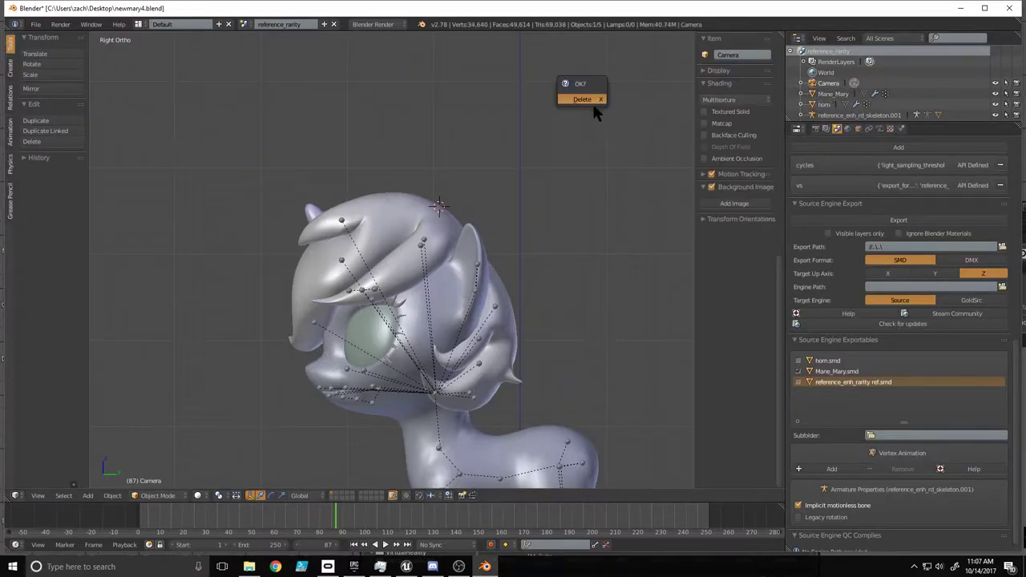
{"action": "left_click", "coordinate": [595, 106]}
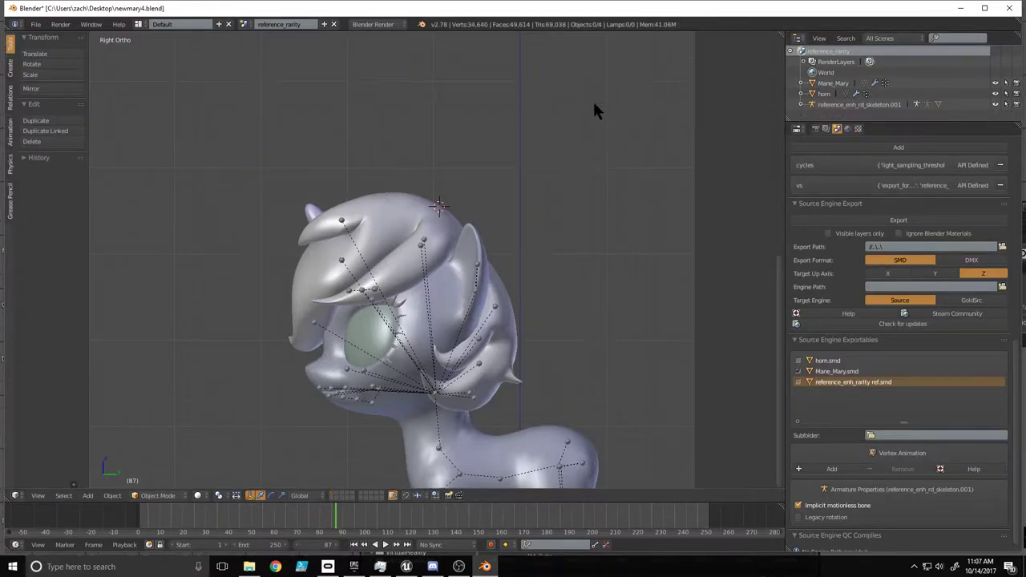
Select the pony's skeleton armature and start an FBX (.fbx) export.
{"action": "left_click", "coordinate": [845, 106]}
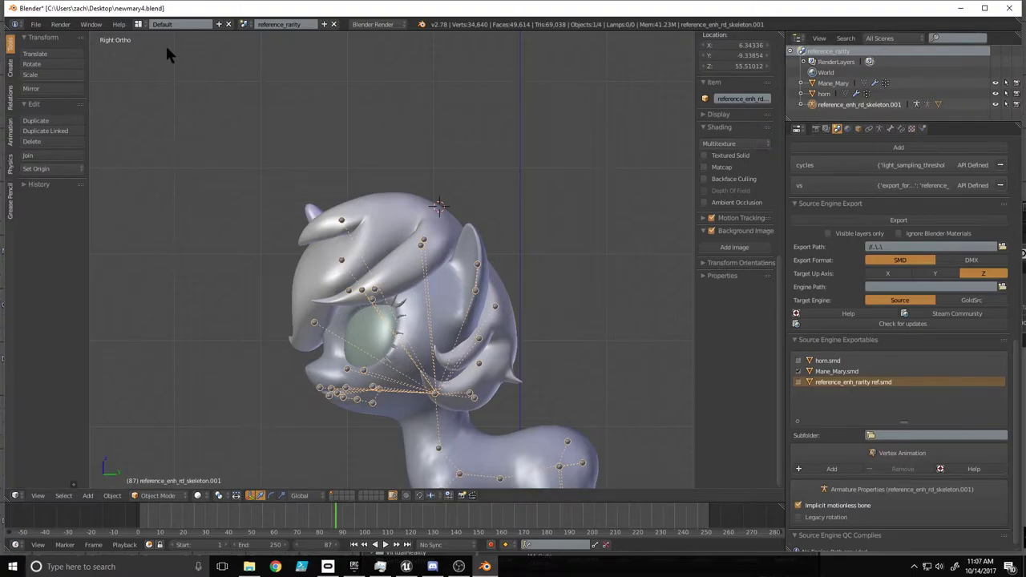
{"action": "left_click", "coordinate": [34, 25]}
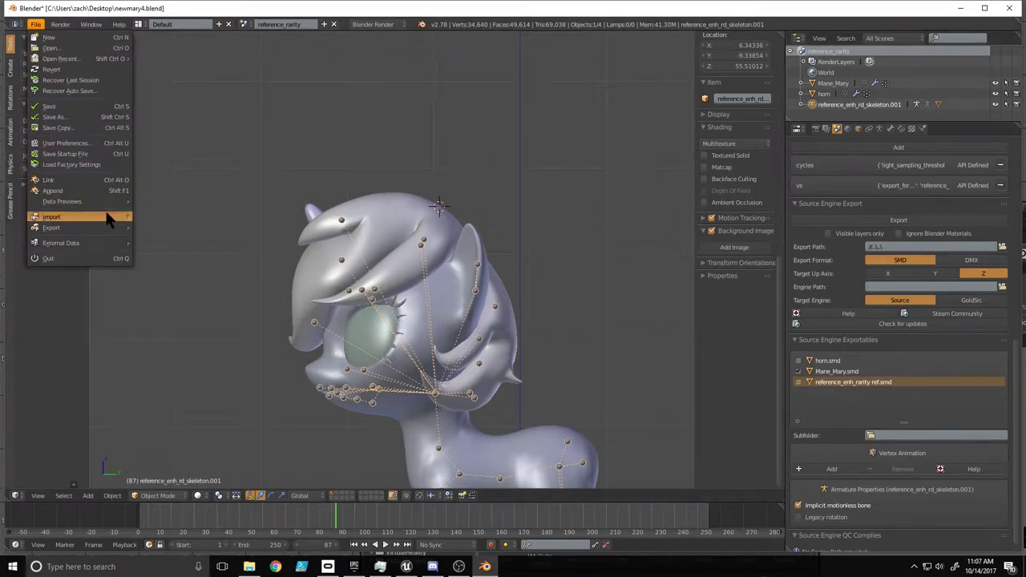
{"action": "mouse_move", "coordinate": [51, 228]}
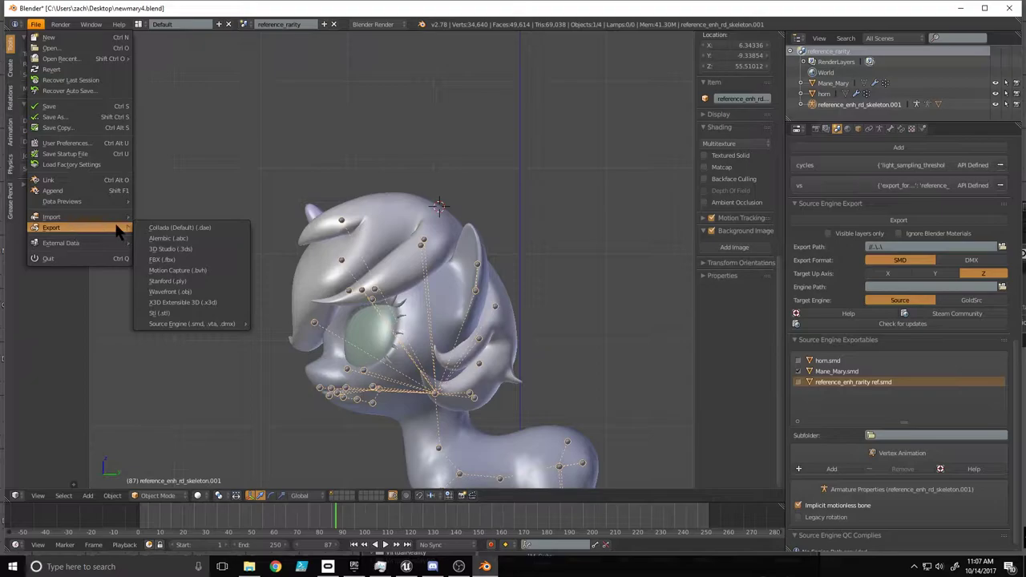
{"action": "left_click", "coordinate": [162, 260]}
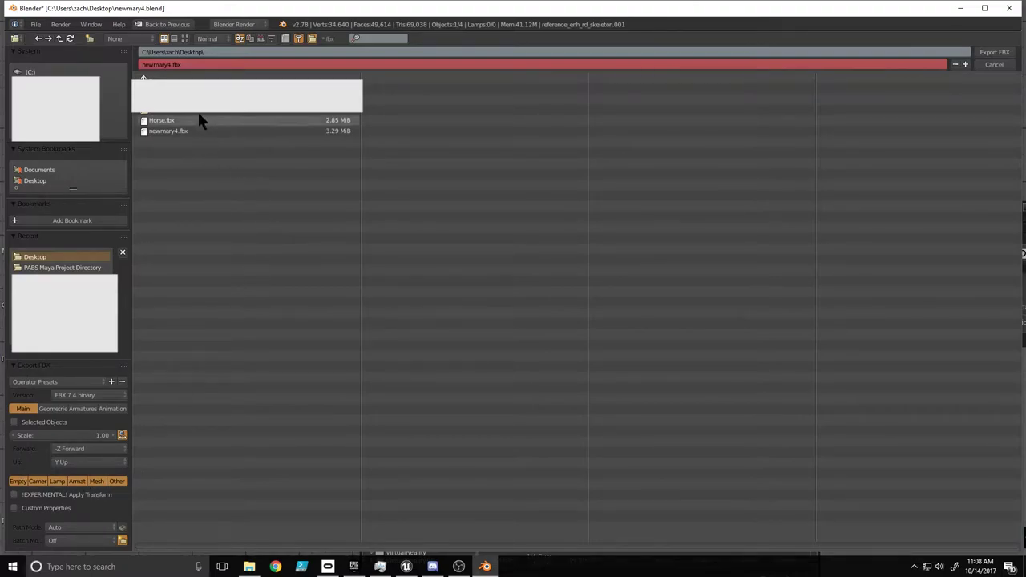
Target newmary4.fbx and change the export scale from 1.00 to 0.02.
{"action": "left_click", "coordinate": [155, 65]}
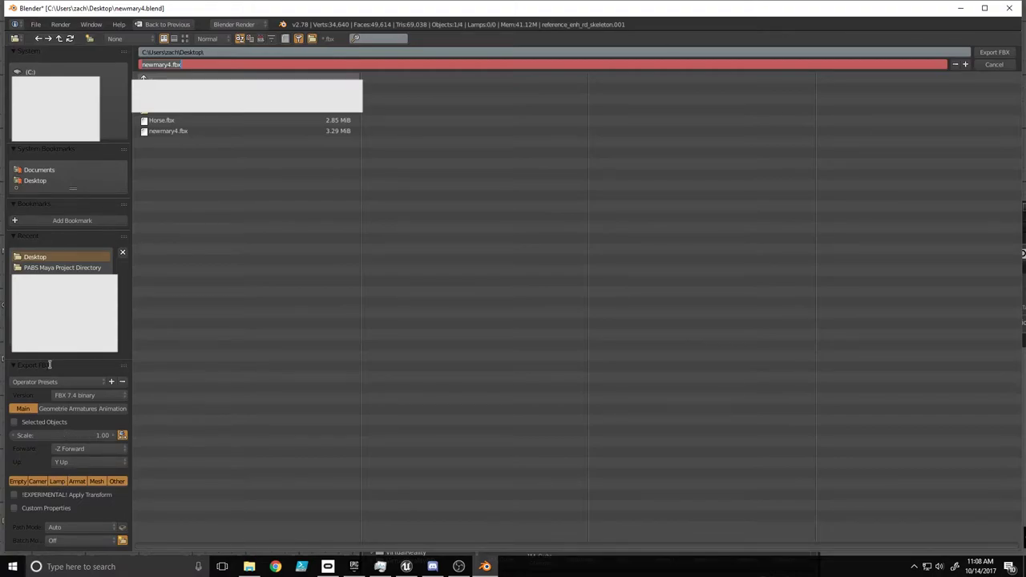
{"action": "left_click", "coordinate": [95, 435]}
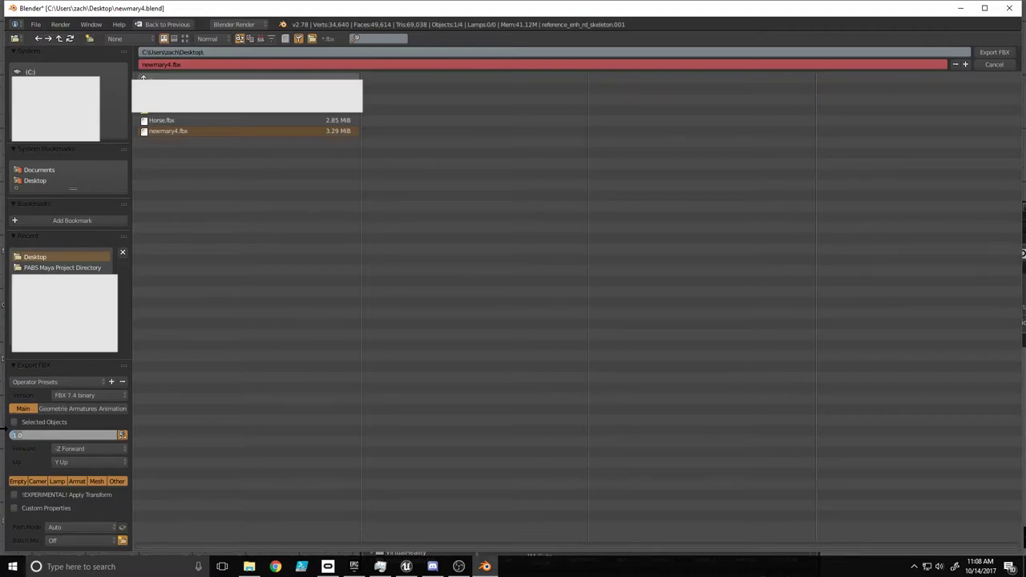
{"action": "type", "text": "0"}
{"action": "key", "text": "Return"}
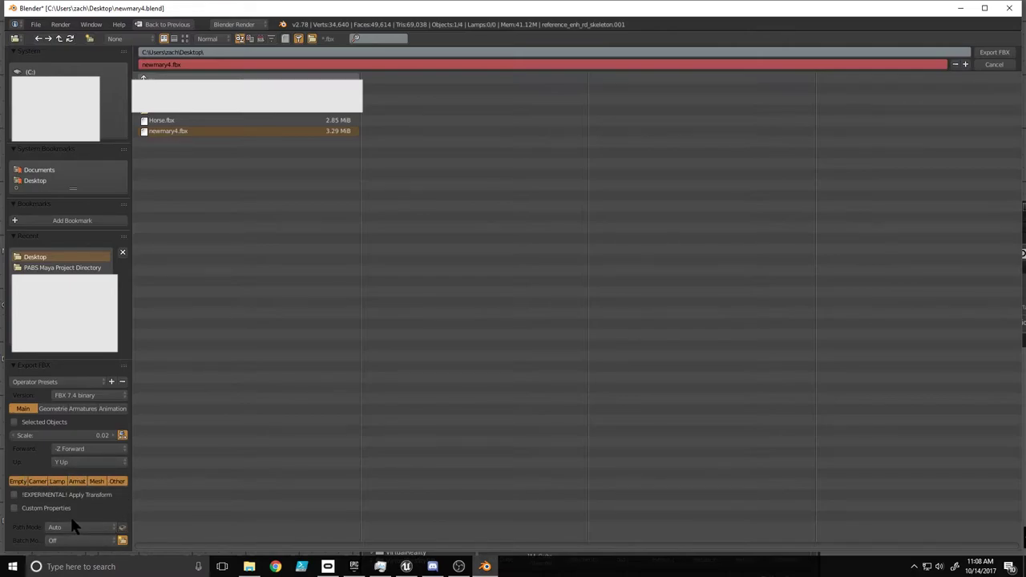
Review the Geometries, Armatures and Animation options, then export newmary4.fbx to the Desktop.
{"action": "left_click", "coordinate": [51, 409]}
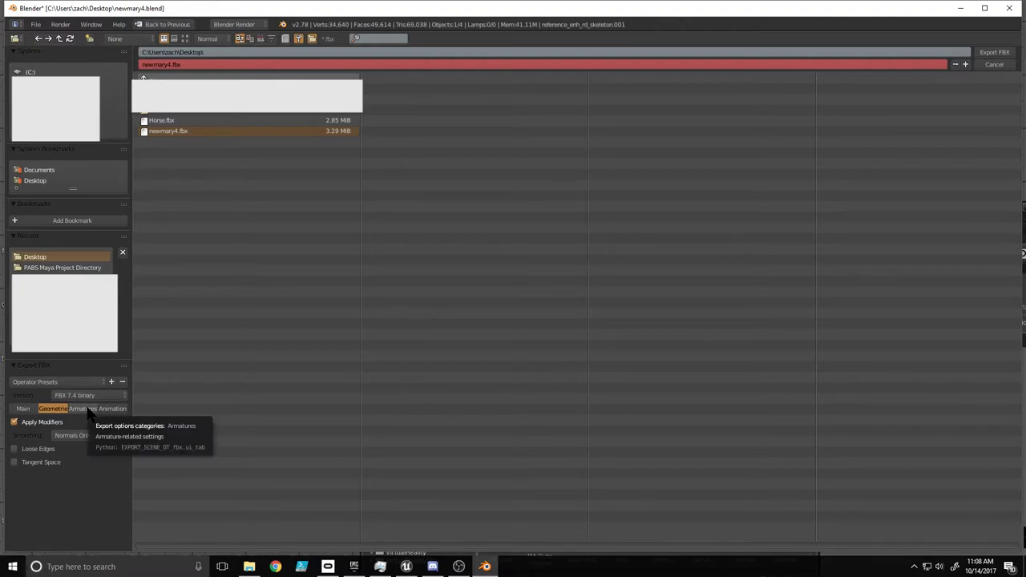
{"action": "left_click", "coordinate": [87, 409]}
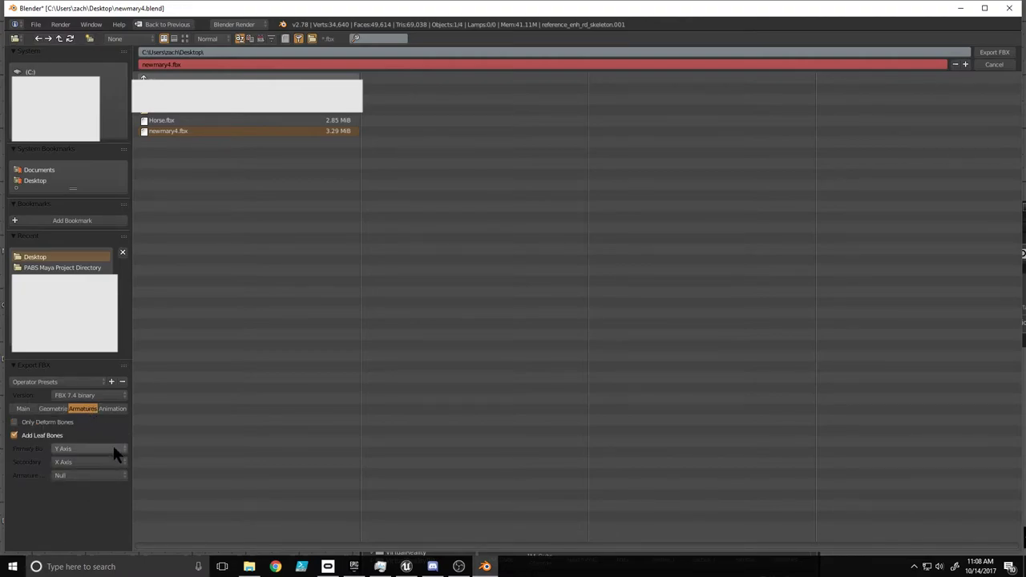
{"action": "left_click", "coordinate": [121, 408]}
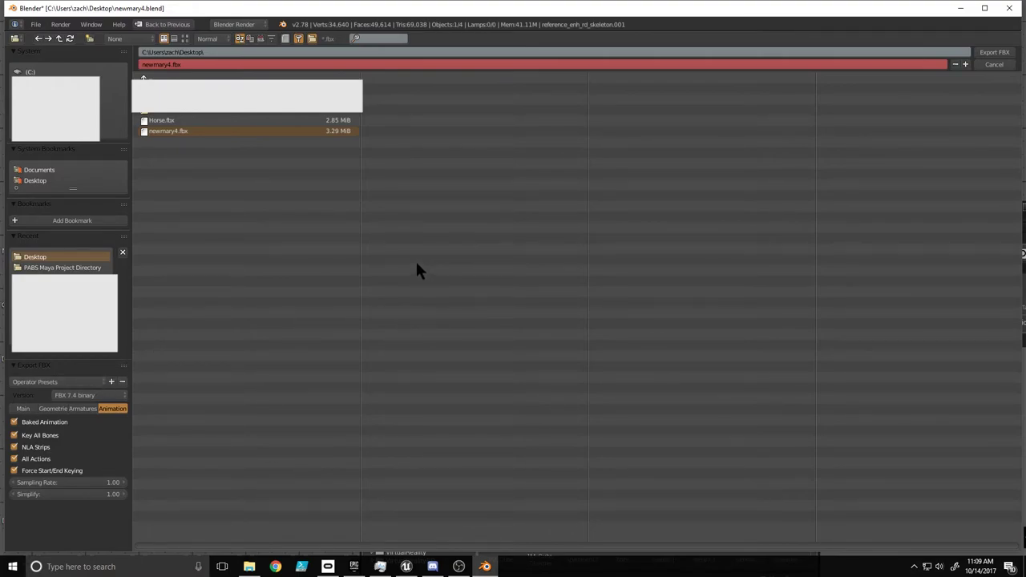
{"action": "left_click", "coordinate": [1001, 56]}
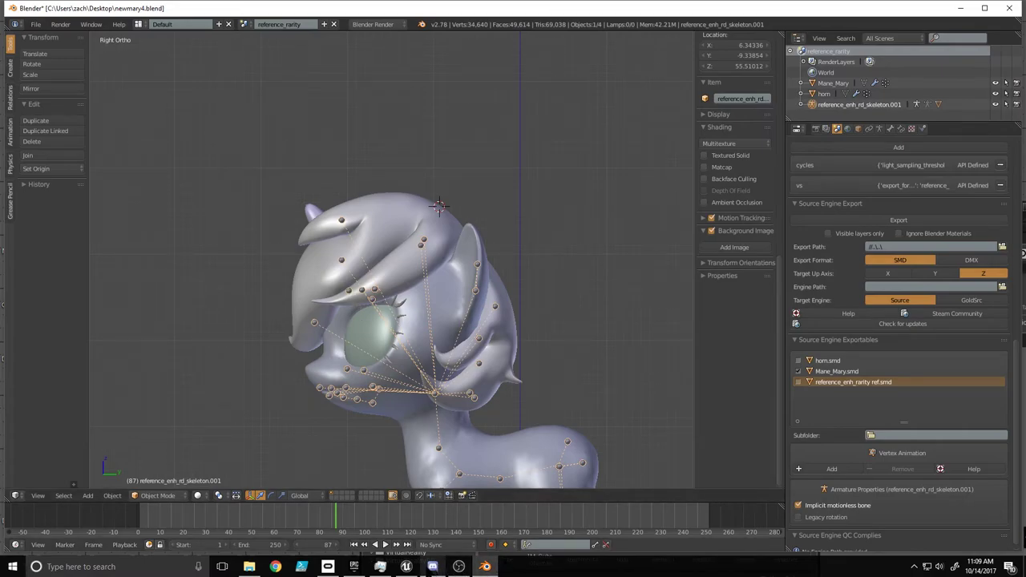
Maximize Unreal Engine and select the old pony assets like teeth, tongue, pupil_r and skeleton.
{"action": "left_click", "coordinate": [407, 566]}
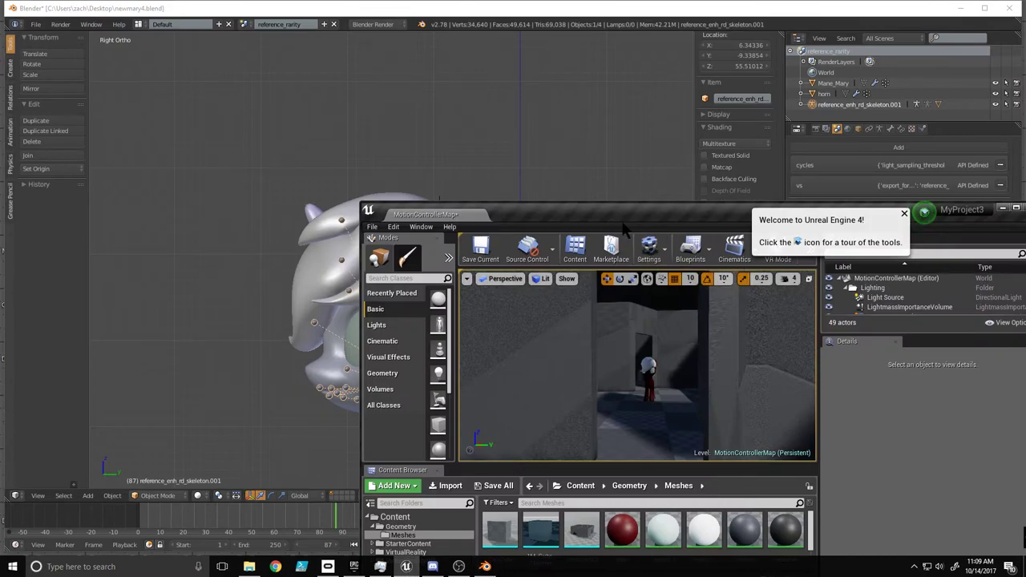
{"action": "left_click_drag", "start_coordinate": [535, 216], "coordinate": [408, 4]}
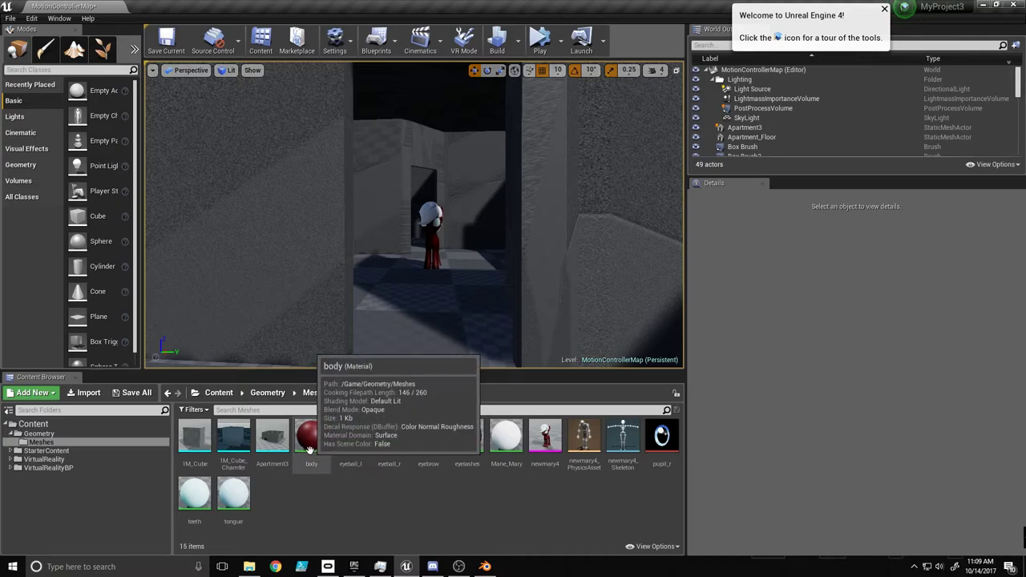
{"action": "left_click_drag", "start_coordinate": [276, 481], "coordinate": [185, 513]}
{"action": "left_click", "coordinate": [661, 437], "text": "ctrl"}
{"action": "left_click", "coordinate": [621, 445], "text": "ctrl"}
{"action": "left_click", "coordinate": [583, 437], "text": "ctrl"}
{"action": "left_click", "coordinate": [545, 437], "text": "ctrl"}
{"action": "left_click", "coordinate": [506, 437], "text": "ctrl"}
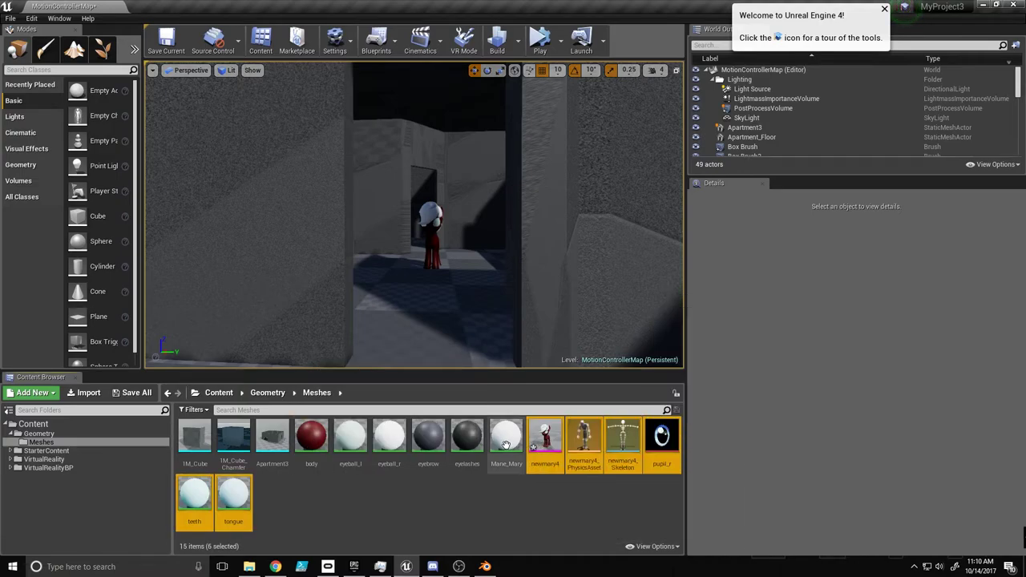
Add the eyeballs and body to the selection and force-delete all old pony assets.
{"action": "left_click", "coordinate": [466, 437], "text": "ctrl"}
{"action": "left_click", "coordinate": [415, 443], "text": "ctrl"}
{"action": "left_click", "coordinate": [350, 437], "text": "ctrl"}
{"action": "left_click", "coordinate": [312, 437], "text": "ctrl"}
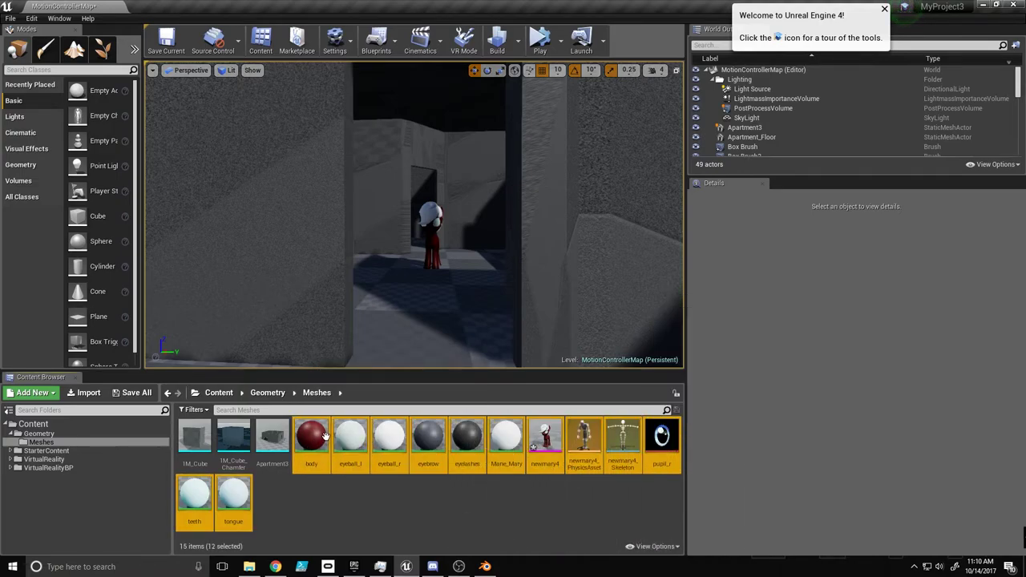
{"action": "key", "text": "Delete"}
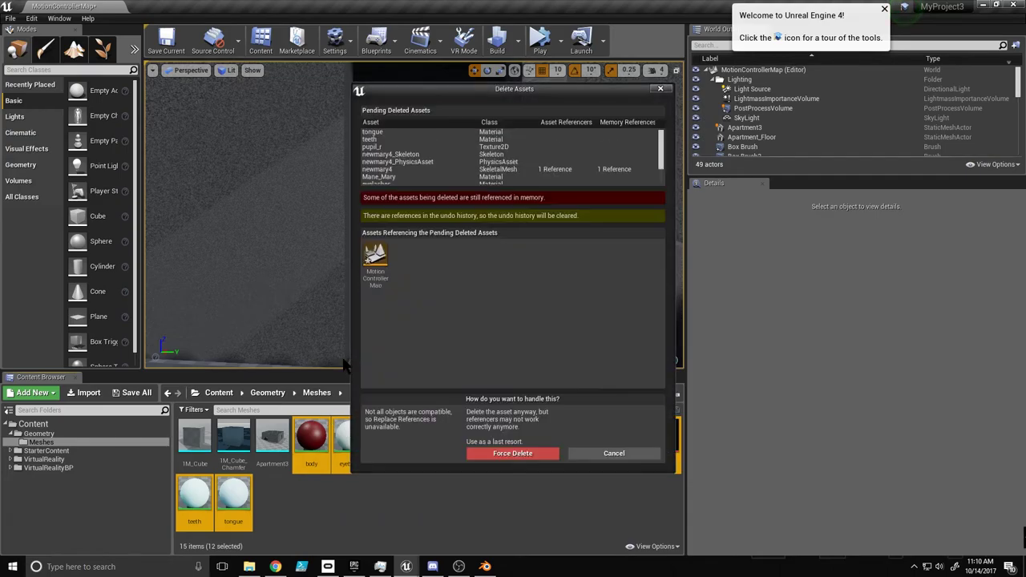
{"action": "left_click", "coordinate": [489, 454]}
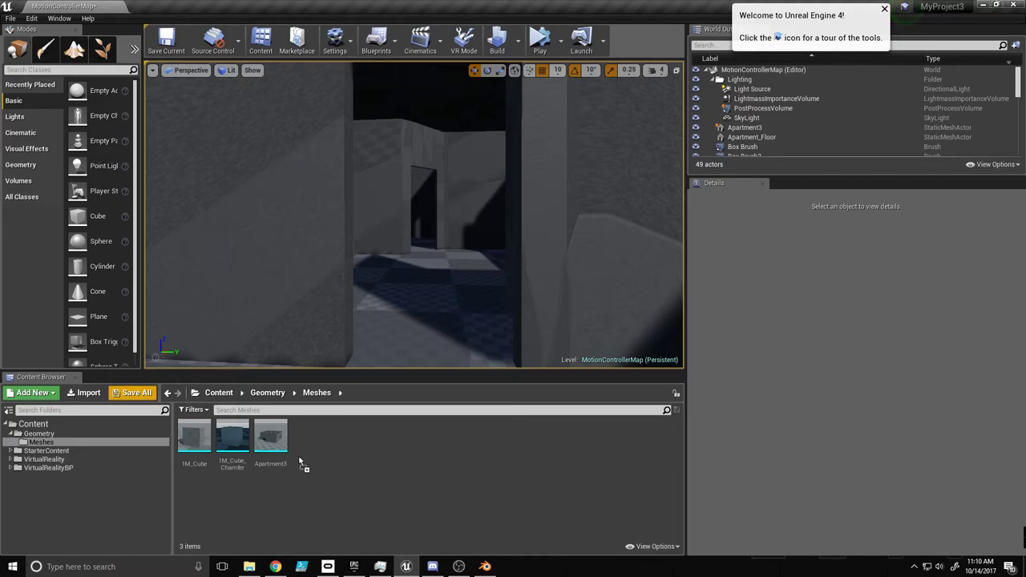
Import newmary4.fbx into Meshes using Import All with the default FBX import options.
{"action": "left_click_drag", "start_coordinate": [317, 429], "coordinate": [355, 467]}
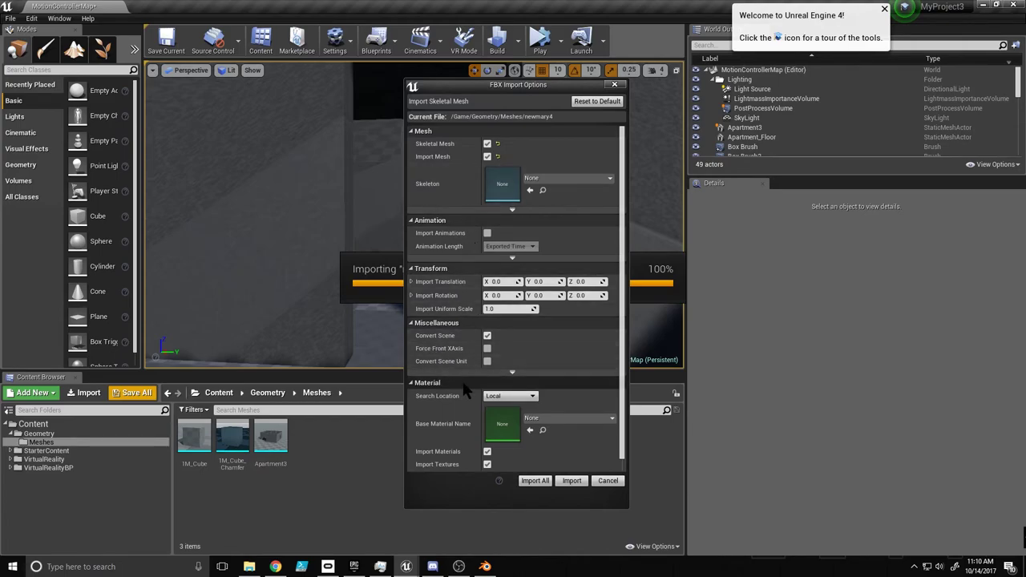
{"action": "scroll", "coordinate": [467, 388], "scroll_direction": "down", "scroll_amount": 1}
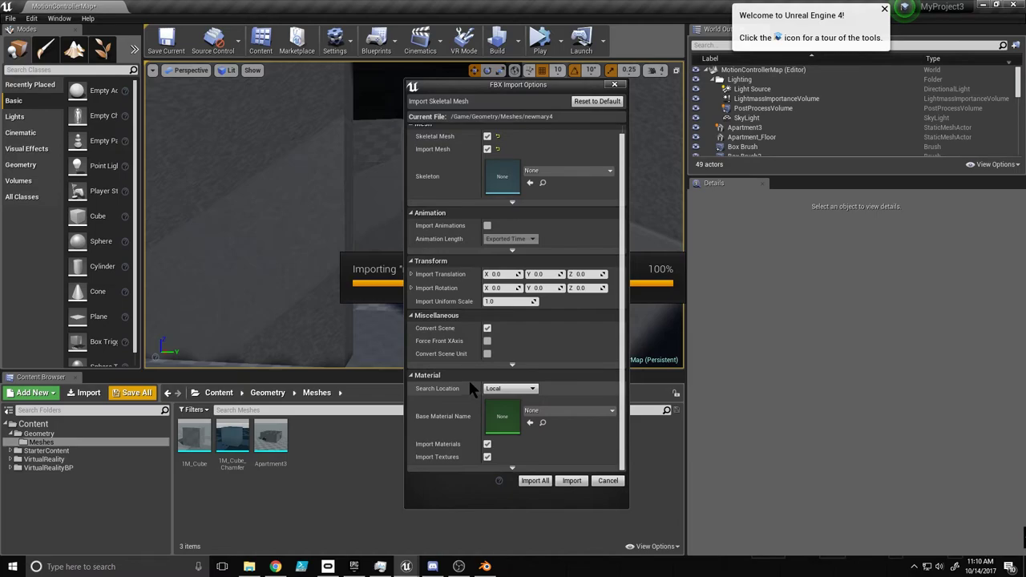
{"action": "scroll", "coordinate": [469, 382], "scroll_direction": "up", "scroll_amount": 1}
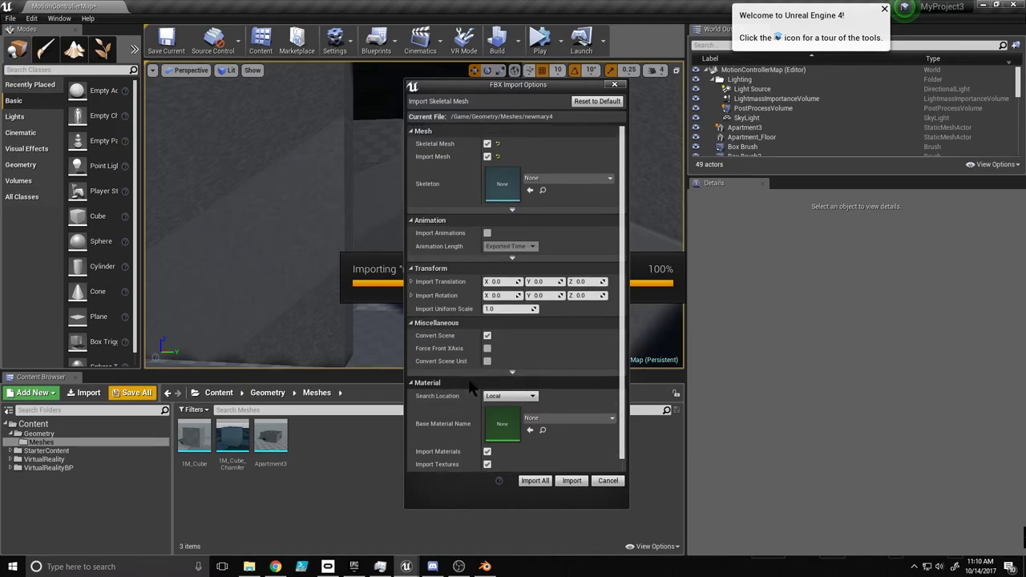
{"action": "left_click", "coordinate": [535, 481]}
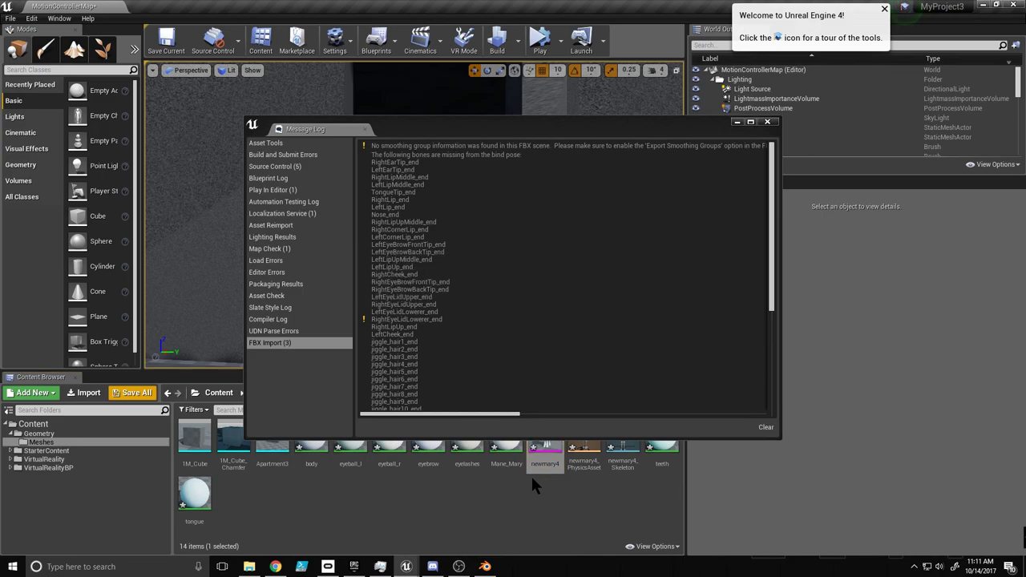
Clear and close the import Message Log, then place the newmary4 skeletal mesh in the doorway.
{"action": "left_click", "coordinate": [766, 427]}
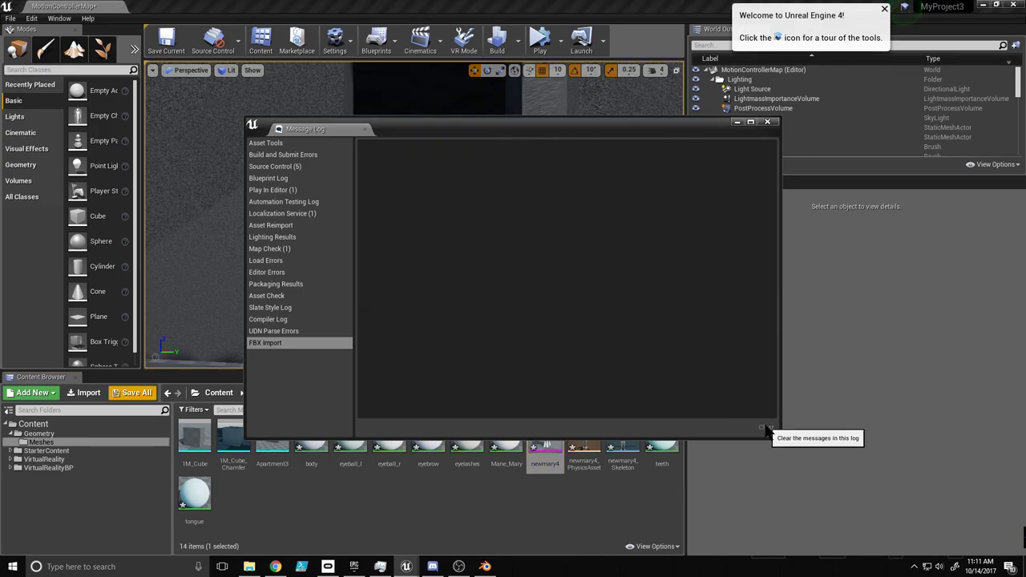
{"action": "left_click", "coordinate": [767, 122]}
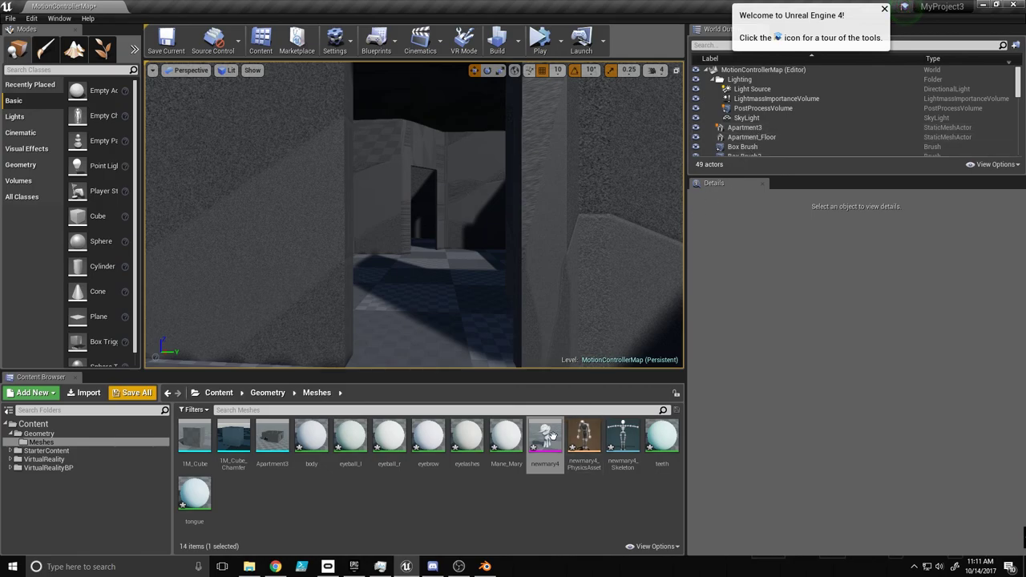
{"action": "mouse_move", "coordinate": [546, 436]}
{"action": "left_mouse_down"}
{"action": "mouse_move", "coordinate": [432, 343]}
{"action": "mouse_move", "coordinate": [425, 349]}
{"action": "left_mouse_up"}
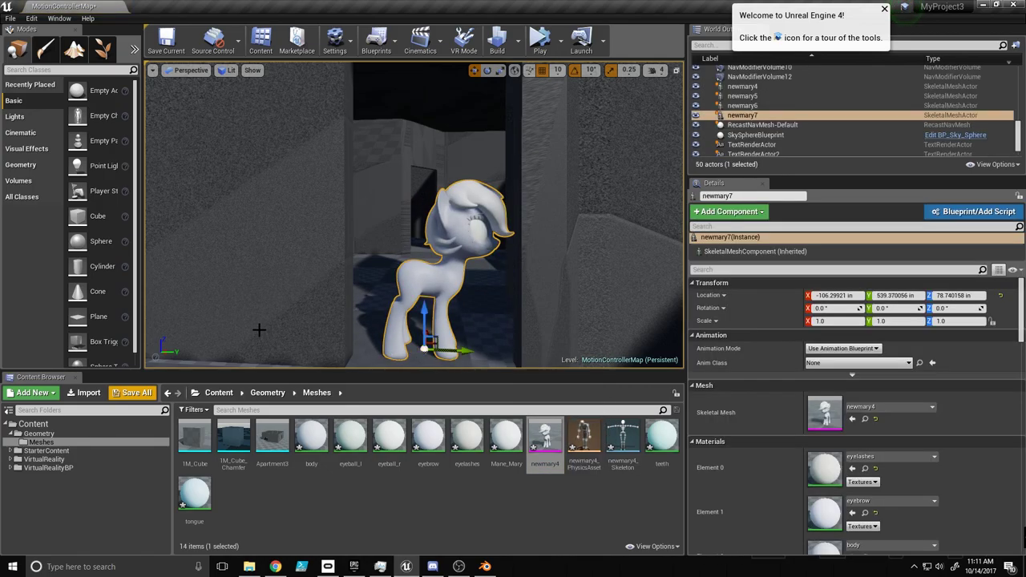